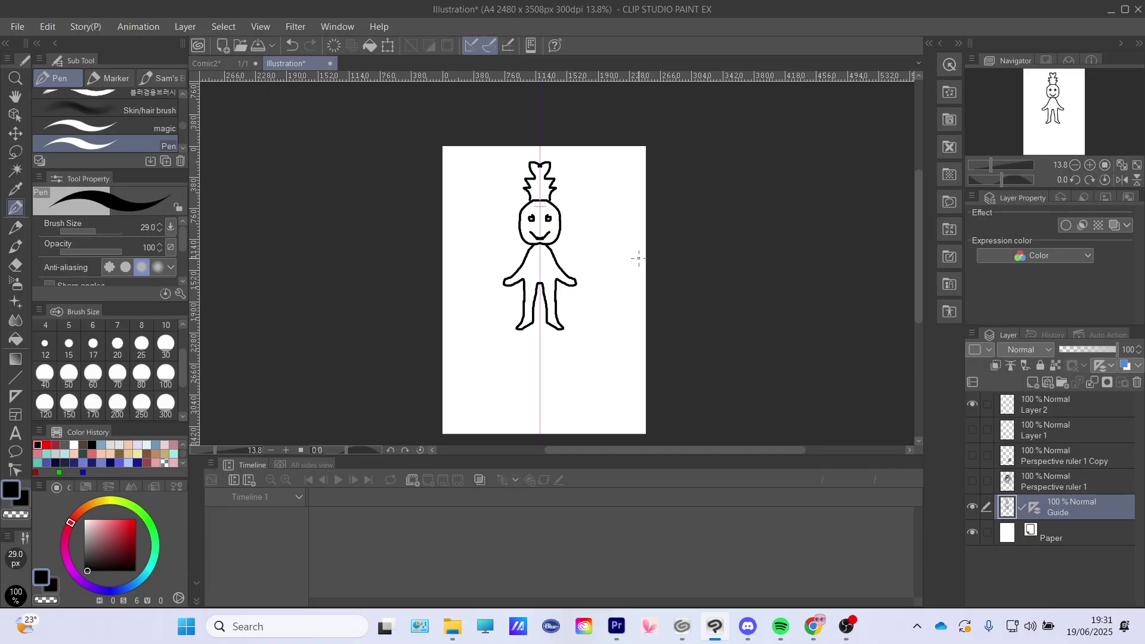
{"action": "left_click", "coordinate": [1126, 181]}
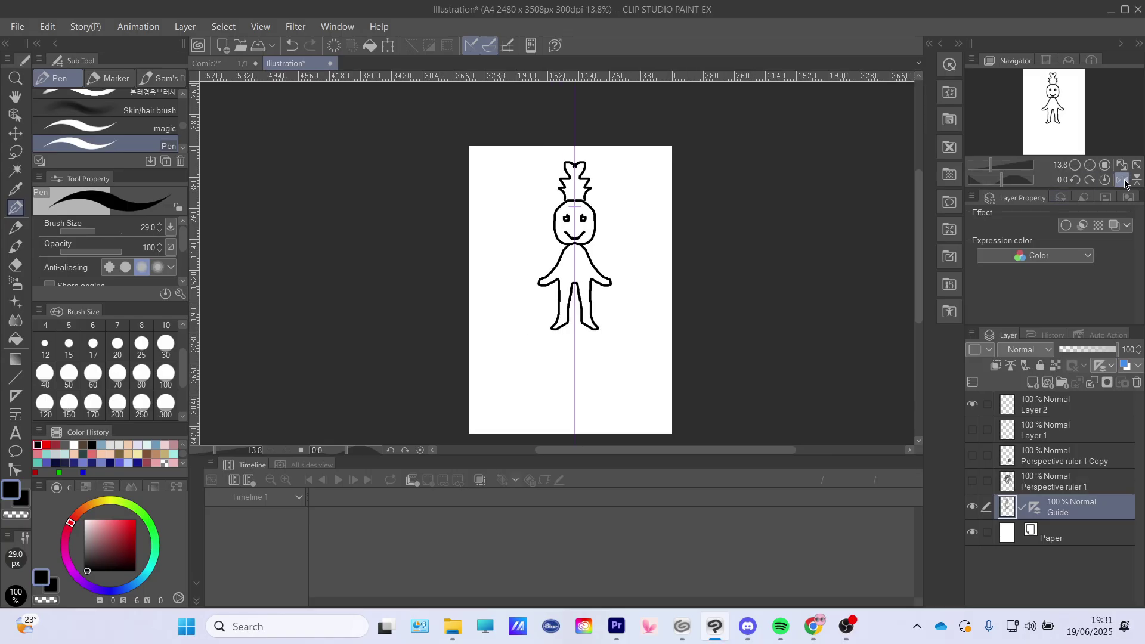
{"action": "left_click", "coordinate": [1127, 181]}
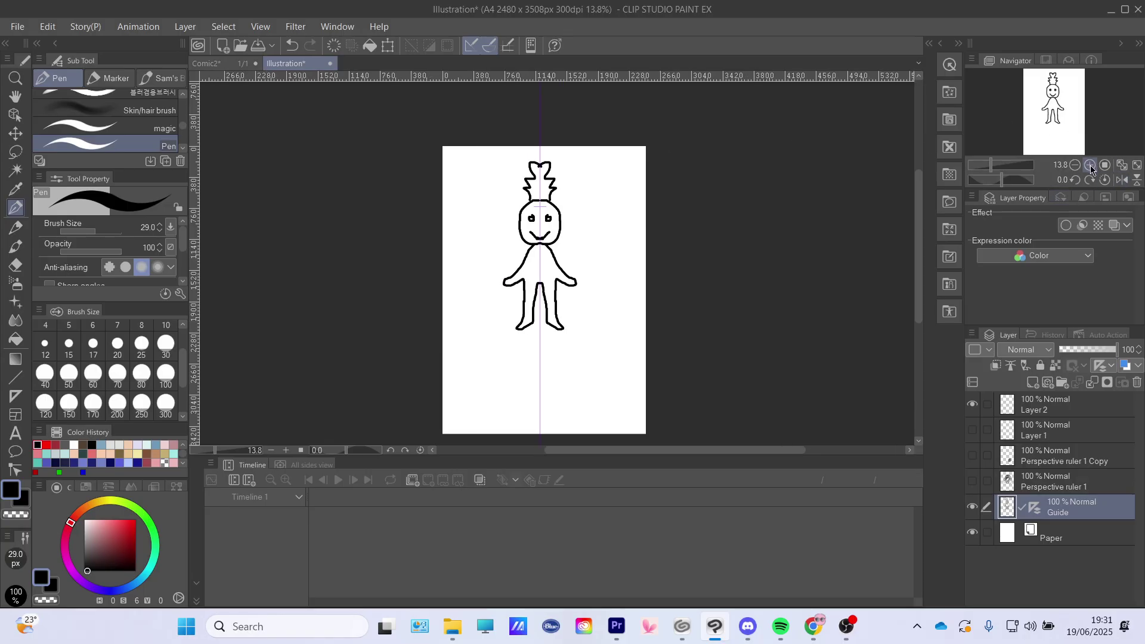
{"action": "left_click", "coordinate": [1122, 181]}
{"action": "left_click", "coordinate": [1121, 181]}
{"action": "double_click", "coordinate": [1122, 181]}
{"action": "left_click", "coordinate": [1121, 181]}
{"action": "double_click", "coordinate": [1121, 181]}
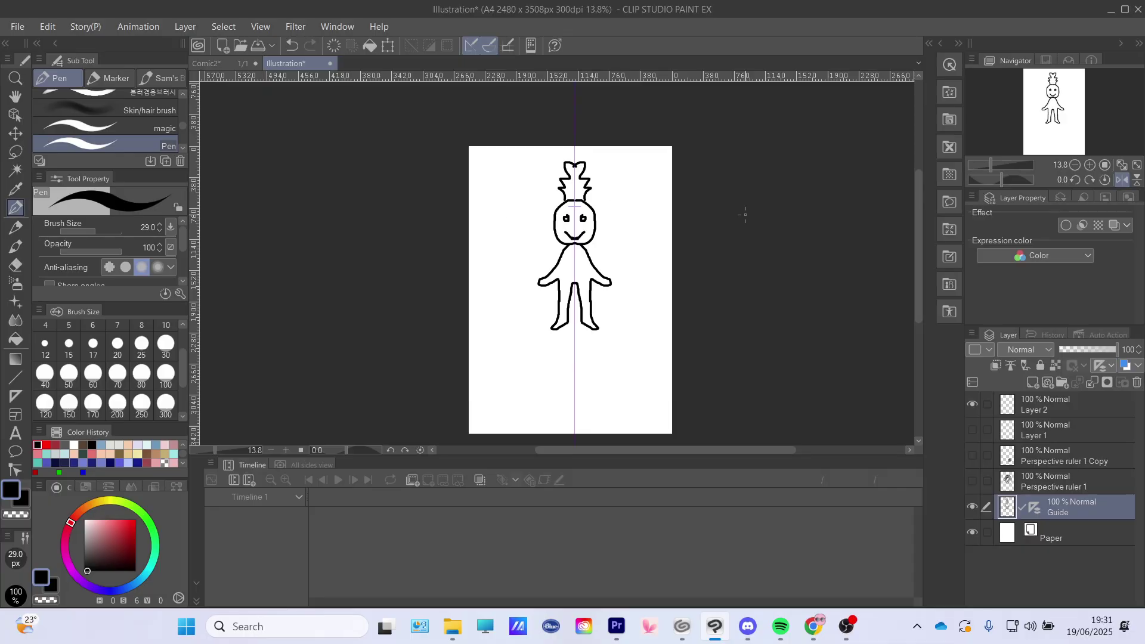
Step: Flip the stick-figure canvas view vertically upside down, then back upright
{"action": "left_click", "coordinate": [1138, 180]}
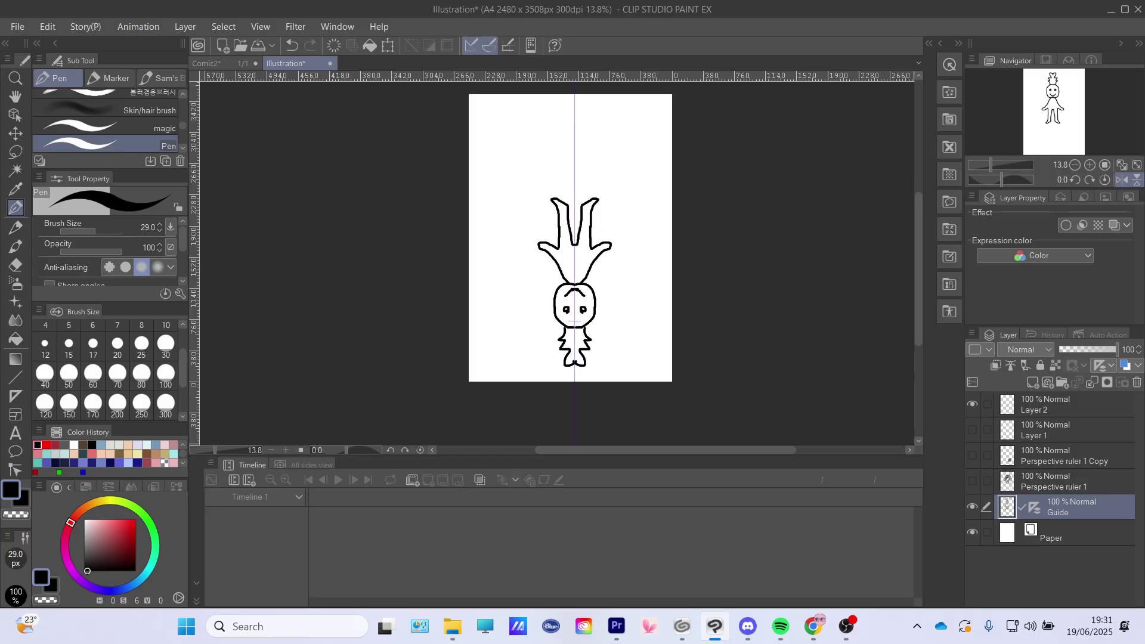
{"action": "left_click", "coordinate": [1136, 181]}
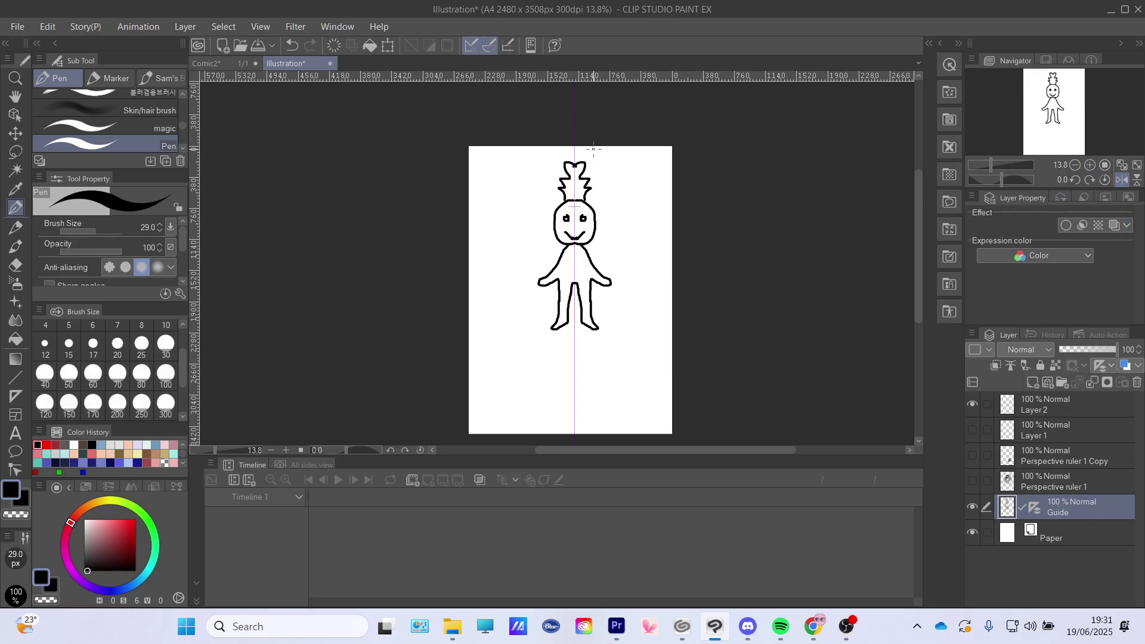
{"action": "left_click", "coordinate": [1124, 183]}
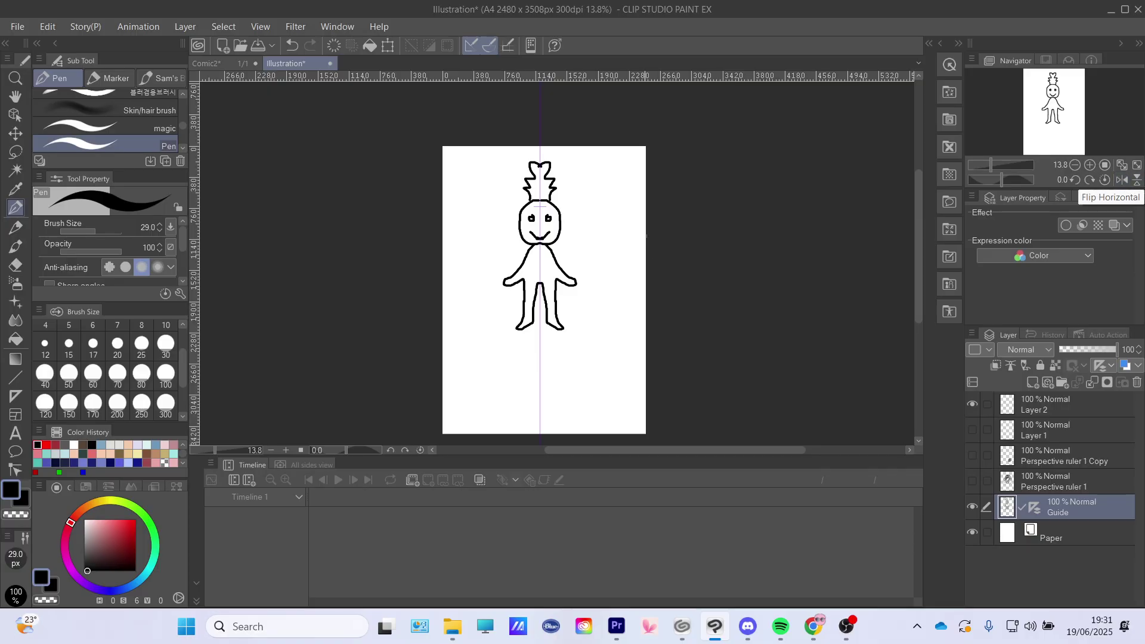
{"action": "left_click", "coordinate": [1125, 183]}
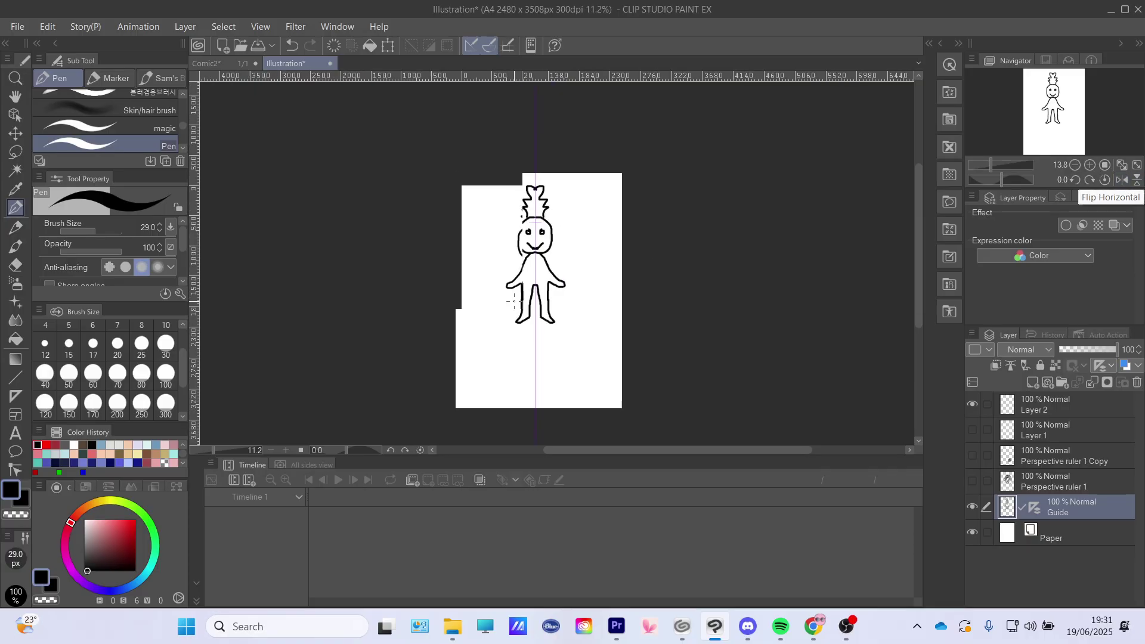
{"action": "left_click", "coordinate": [1138, 183]}
{"action": "left_click", "coordinate": [1138, 183]}
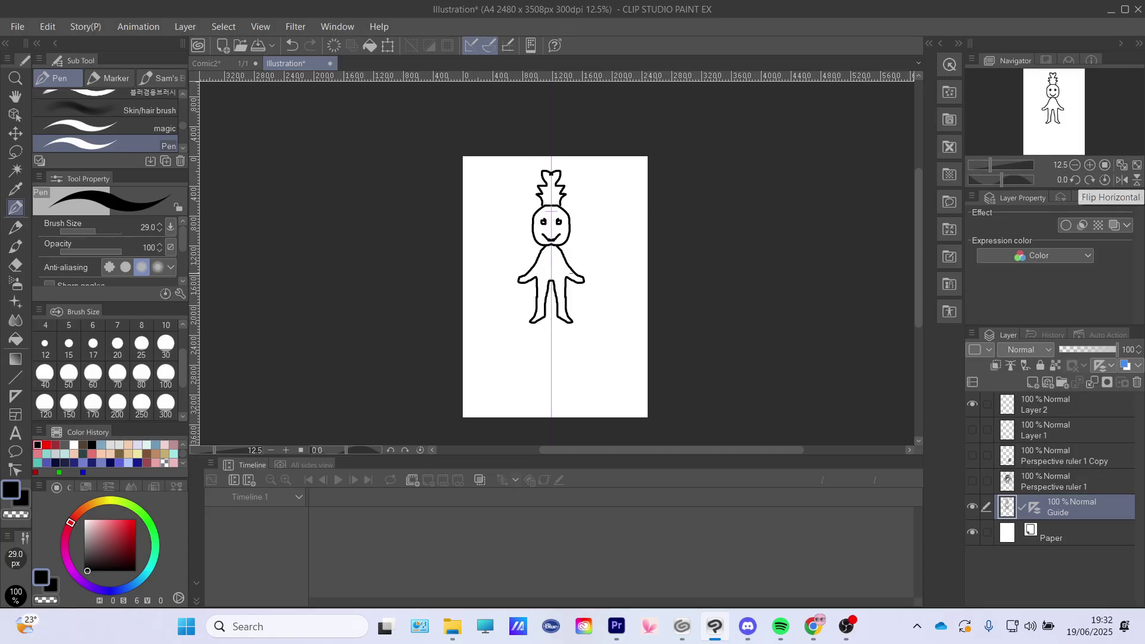
{"action": "left_click", "coordinate": [1121, 182]}
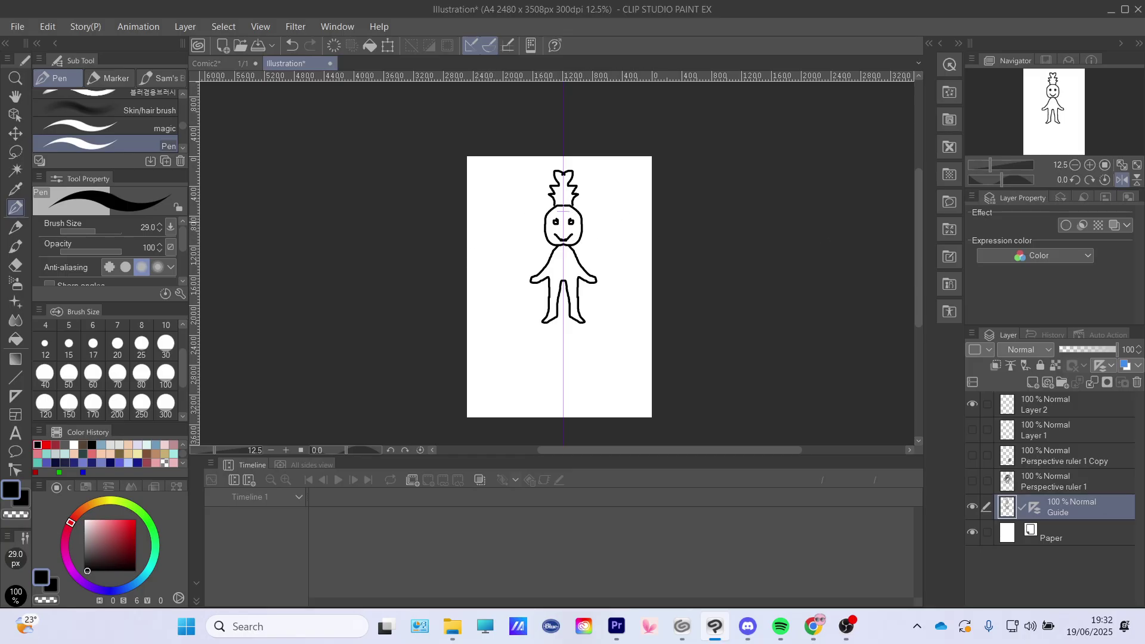
{"action": "left_click", "coordinate": [1123, 183]}
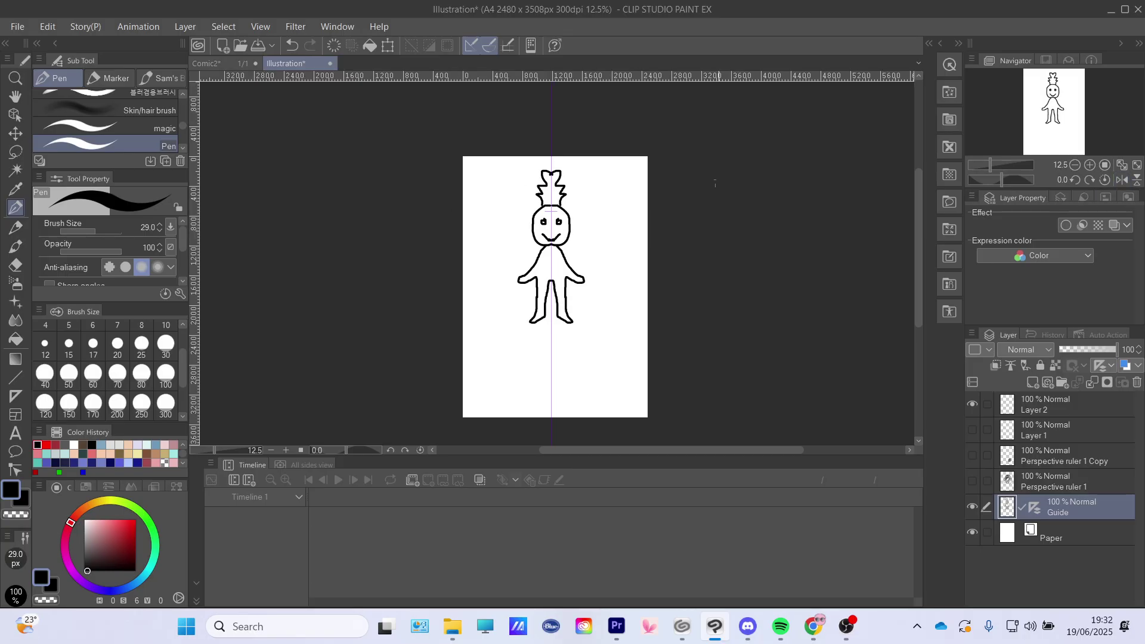